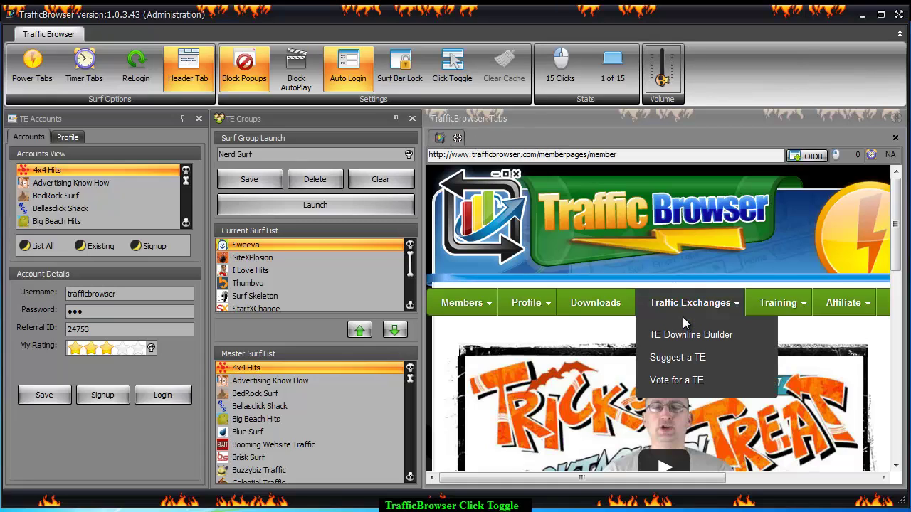
click(461, 70)
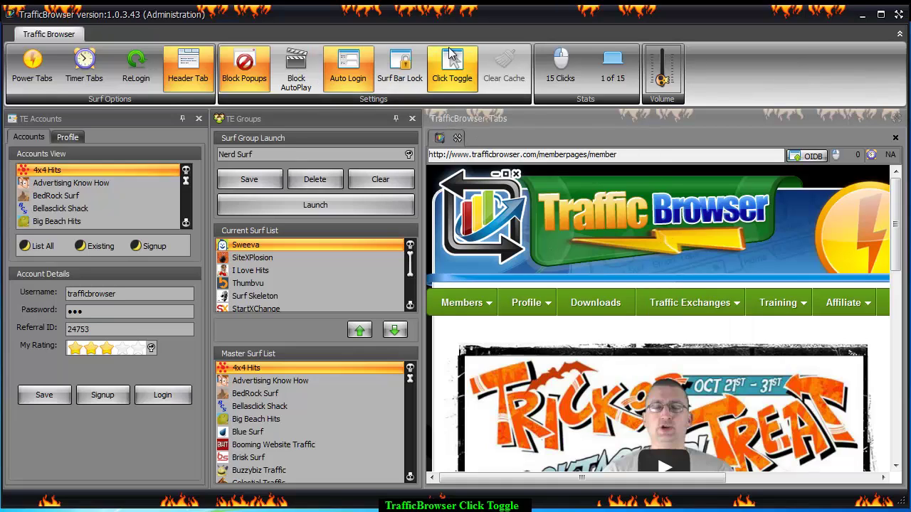
click(453, 71)
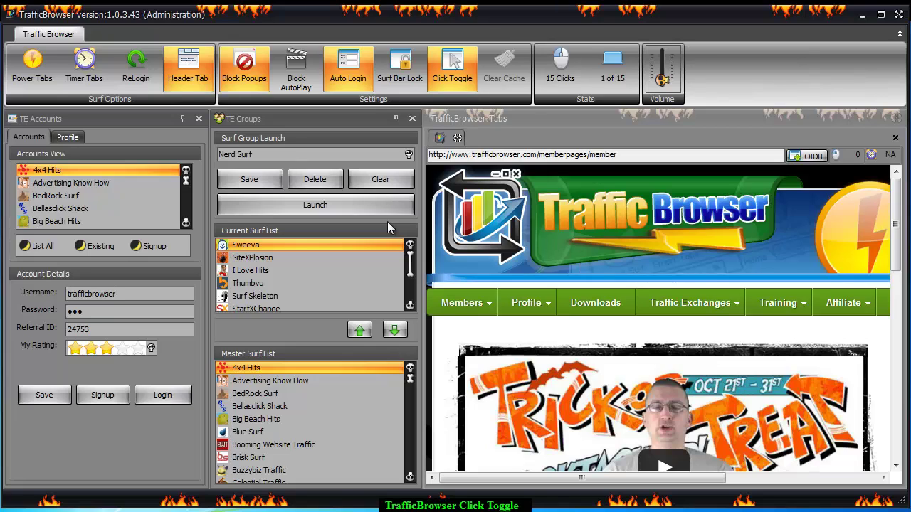
click(456, 68)
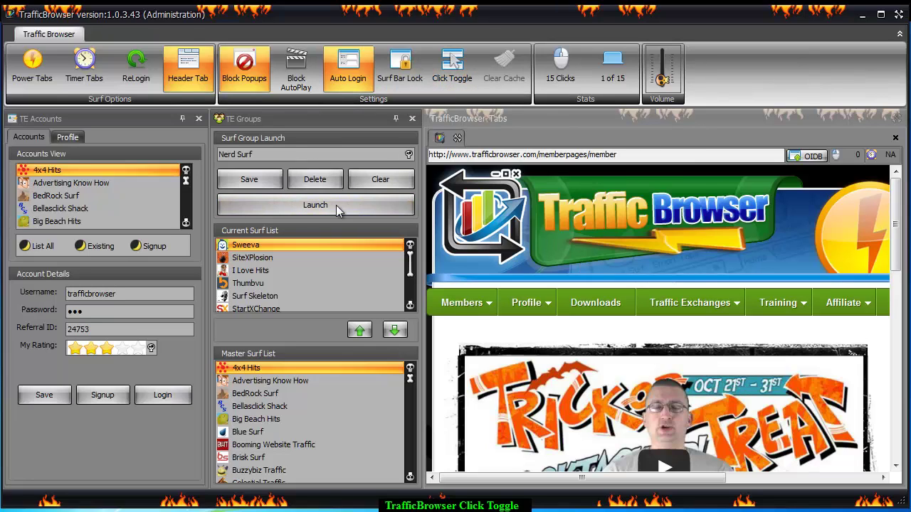
Step: Launch the Nerd Surf surf group and bring up the Sweeva tab's login offer page
click(407, 157)
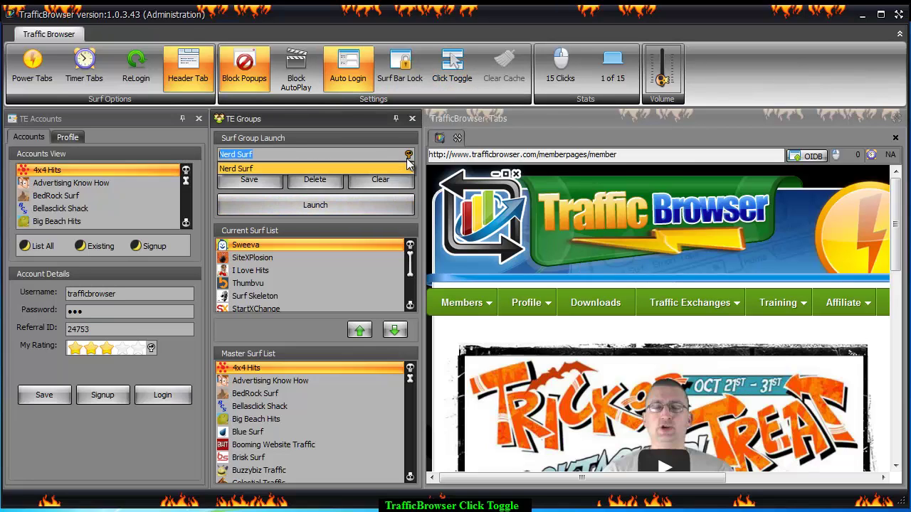
click(313, 168)
click(301, 205)
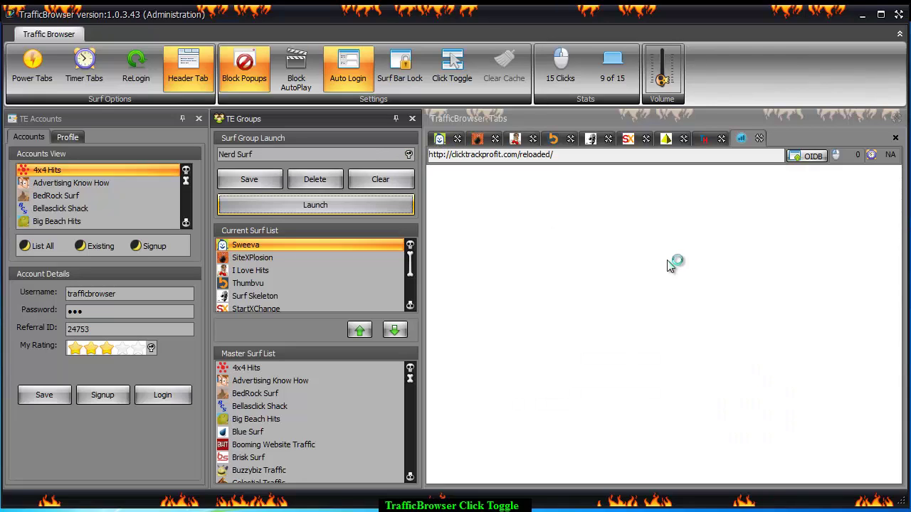
click(440, 138)
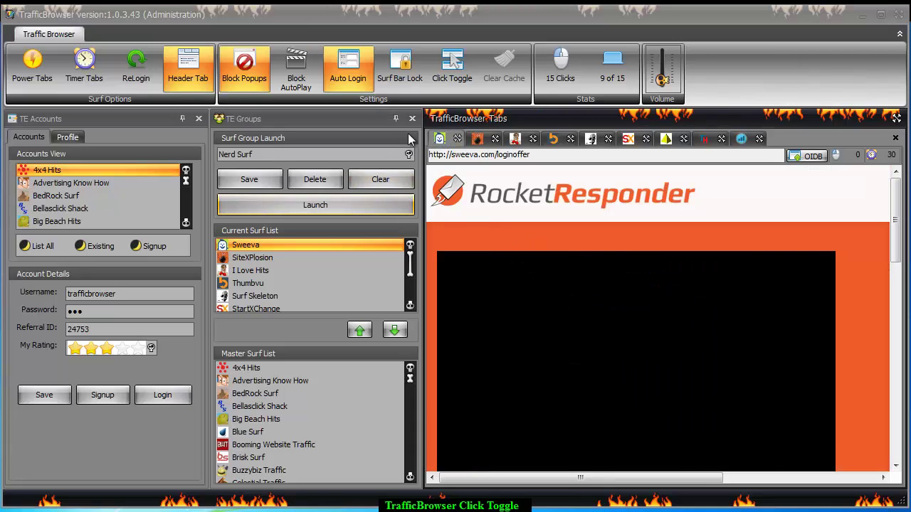
Step: Auto-hide the TE Groups and TE Accounts panels, return to Sweeva, and dismiss the Trick or Treat ad
click(396, 118)
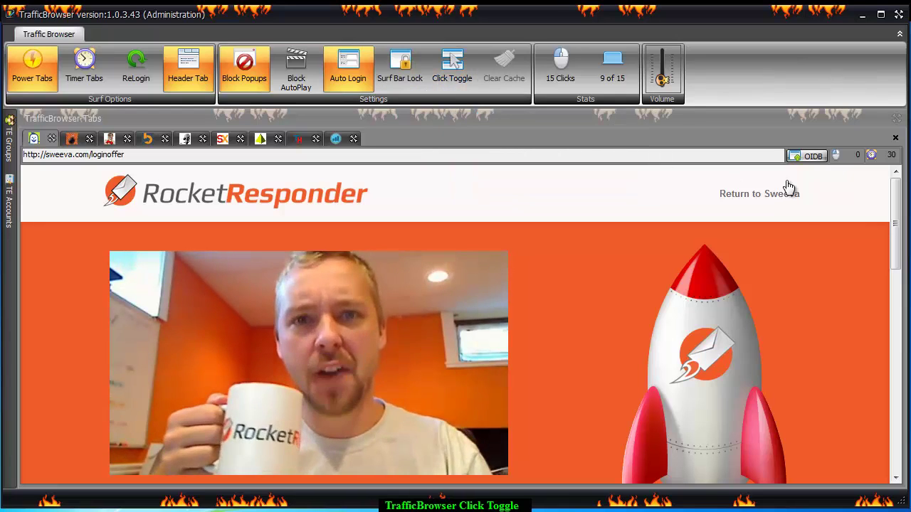
click(738, 200)
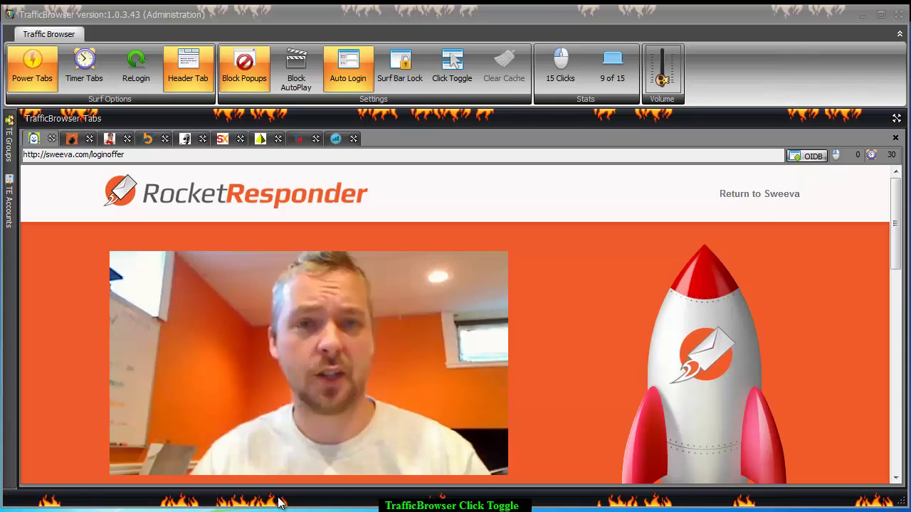
click(730, 198)
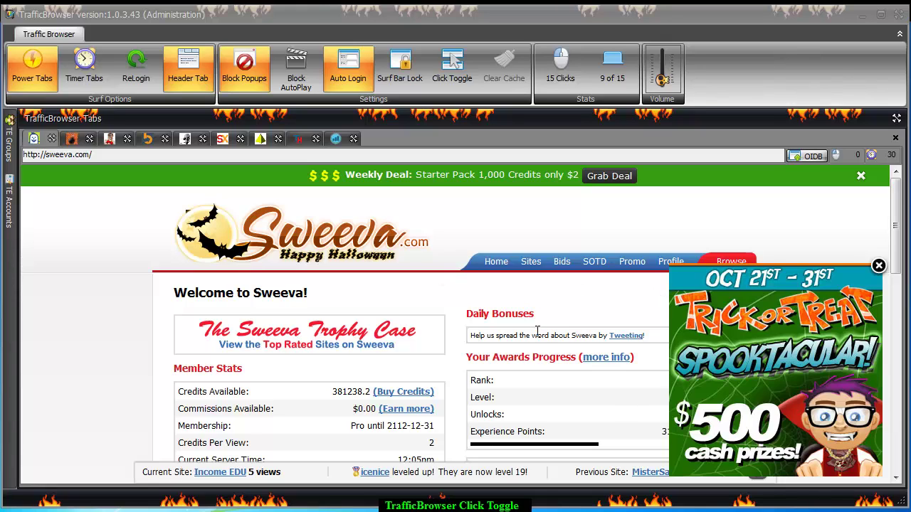
click(878, 266)
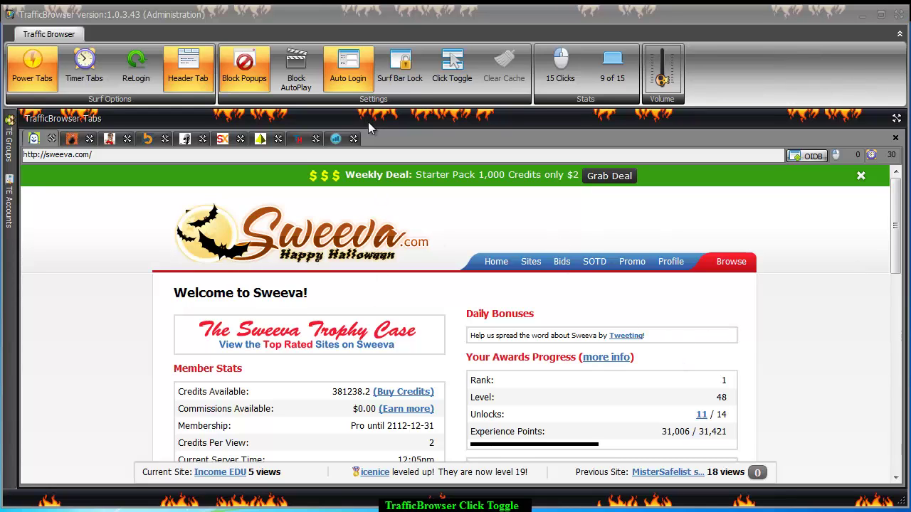
Step: Enable Click Toggle and skip the SiteXplosion and SurfSkeleton login offers
click(445, 68)
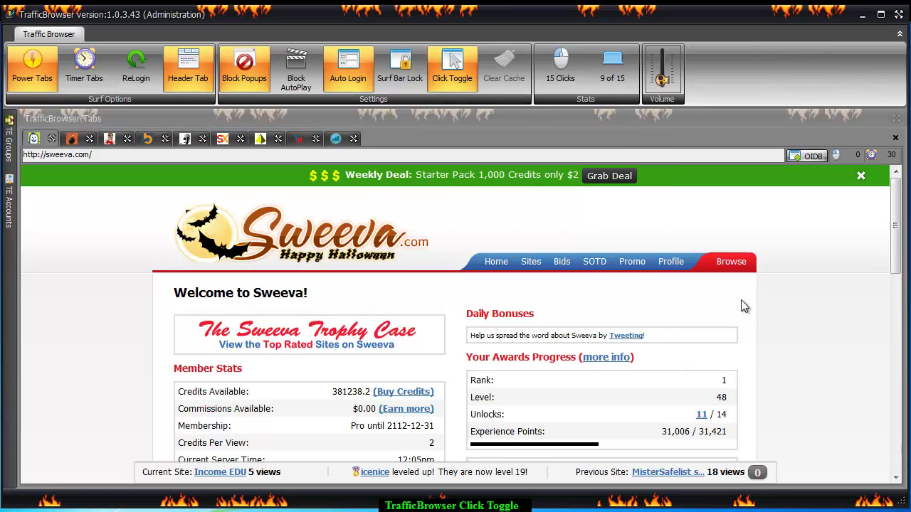
click(817, 325)
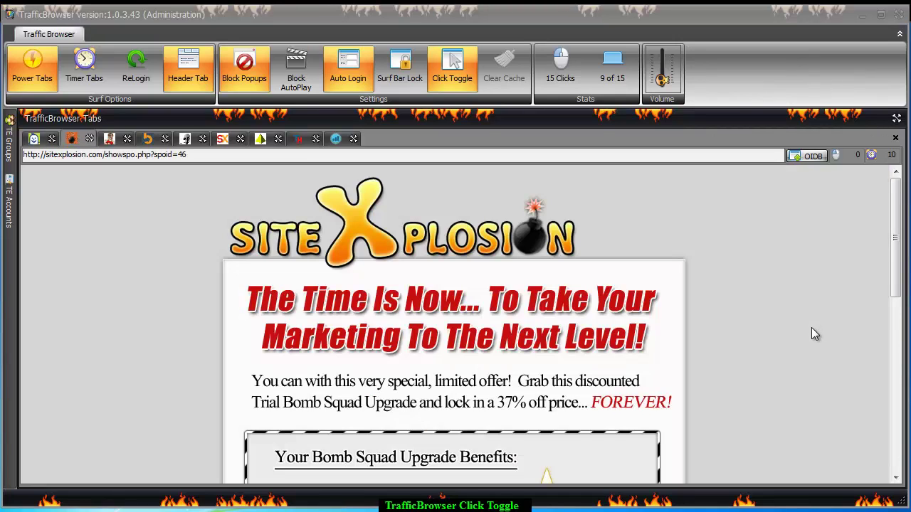
scroll(177, 309, down, 2)
scroll(176, 309, up, 2)
scroll(697, 333, down, 6)
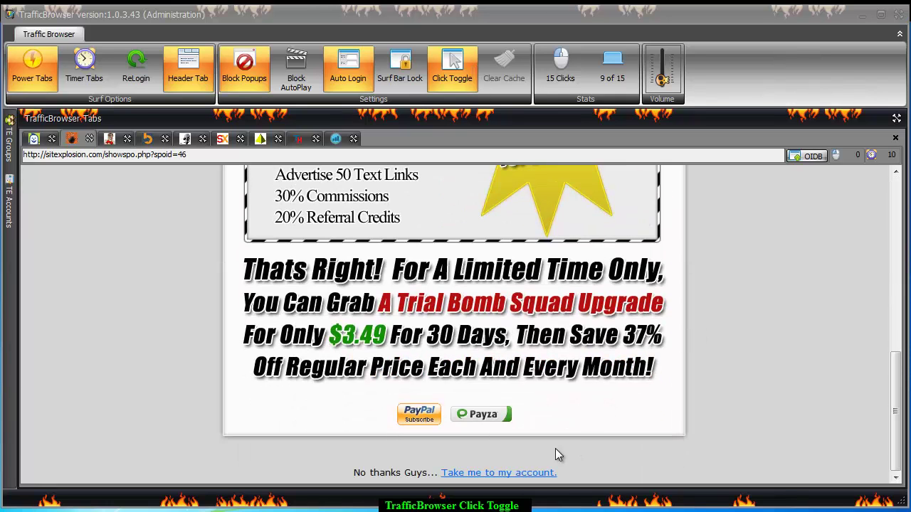
click(494, 470)
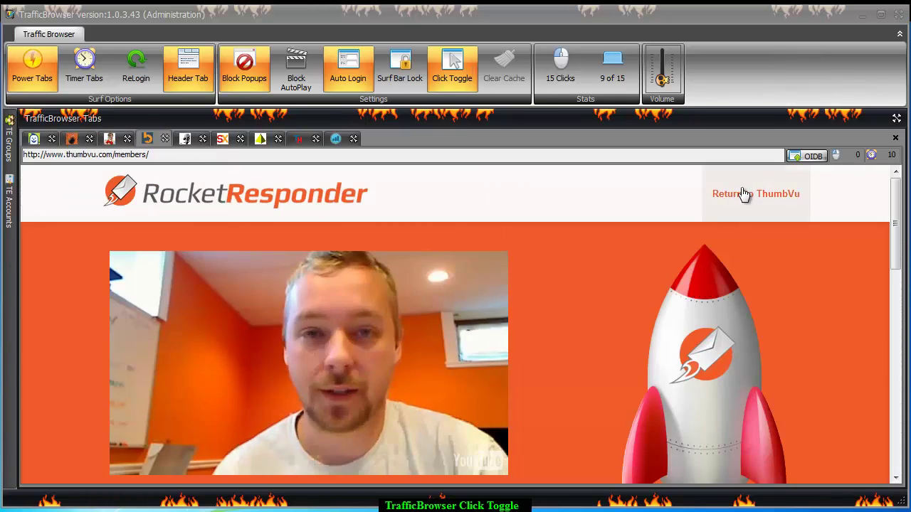
click(184, 138)
scroll(441, 384, down, 5)
scroll(220, 395, up, 5)
scroll(218, 383, down, 10)
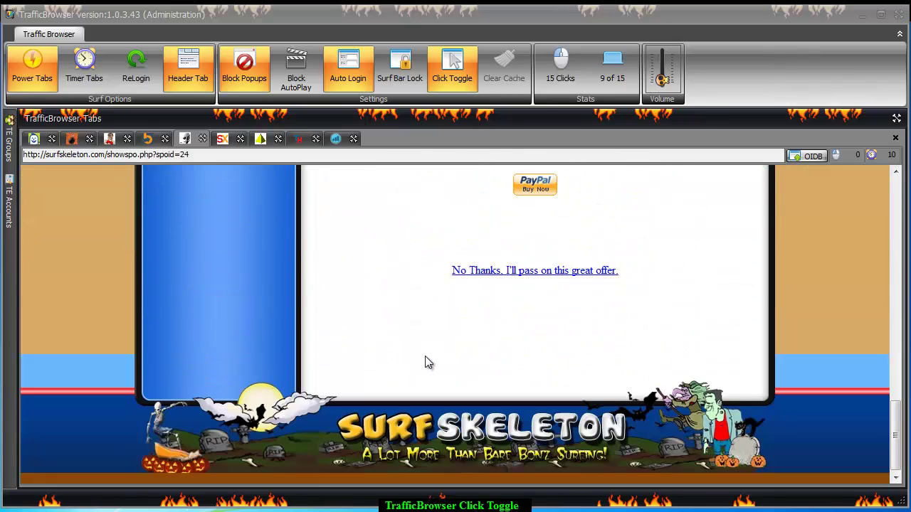
click(530, 275)
Step: Decline the LegacyHits offer and step through Sweeva, SiteXplosion, ILoveHits and the ThumbVu dashboard
click(702, 203)
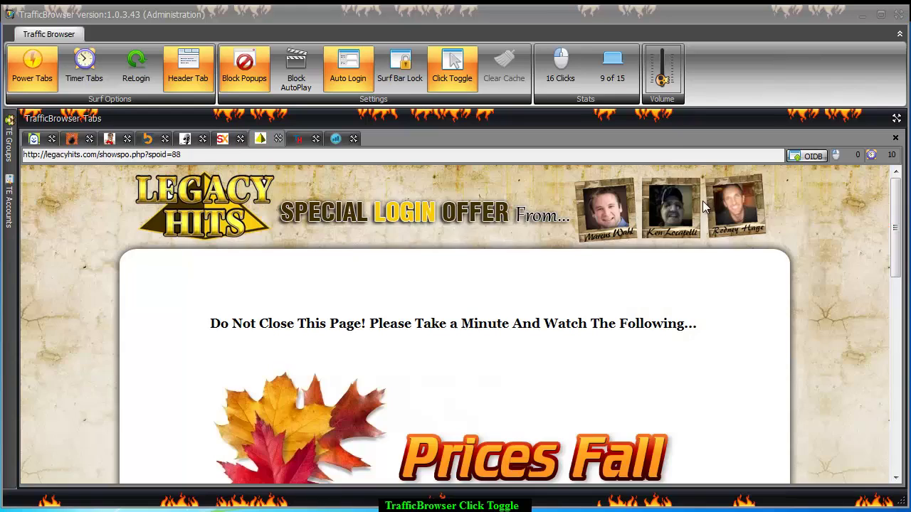
scroll(607, 334, down, 10)
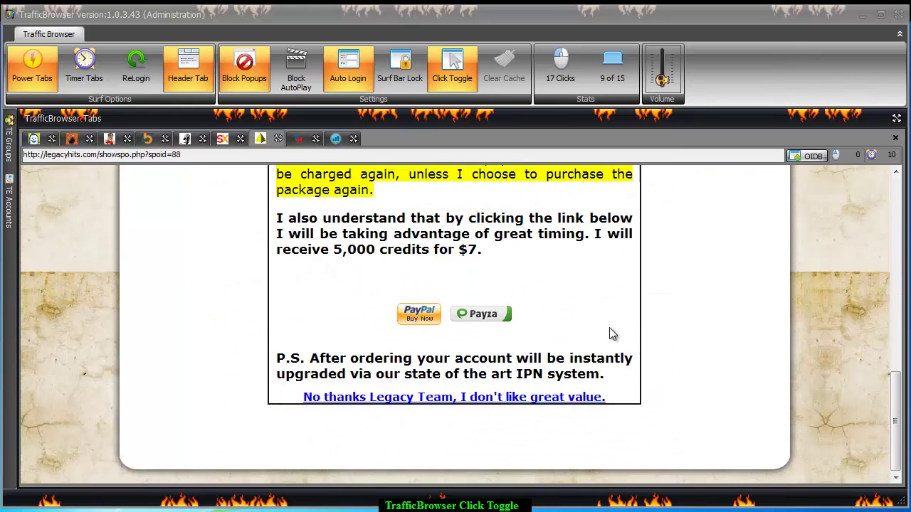
click(392, 398)
click(197, 285)
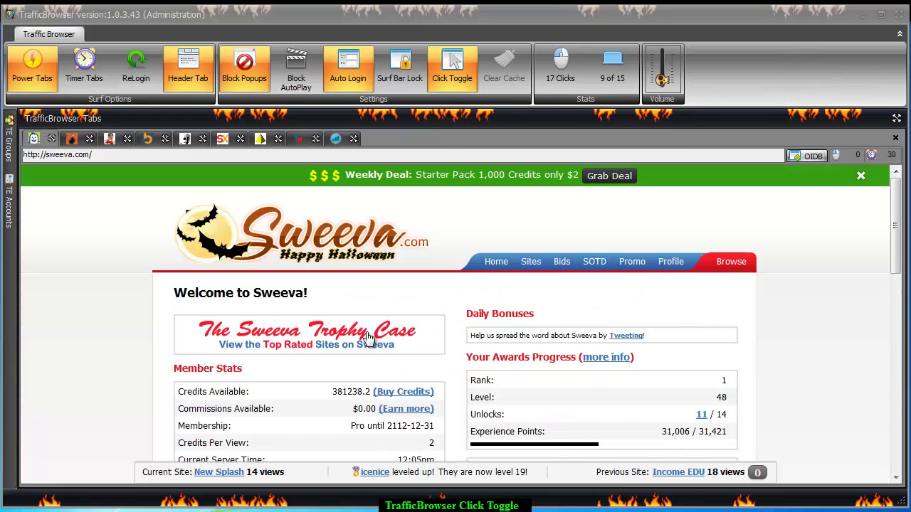
click(724, 264)
scroll(402, 394, down, 3)
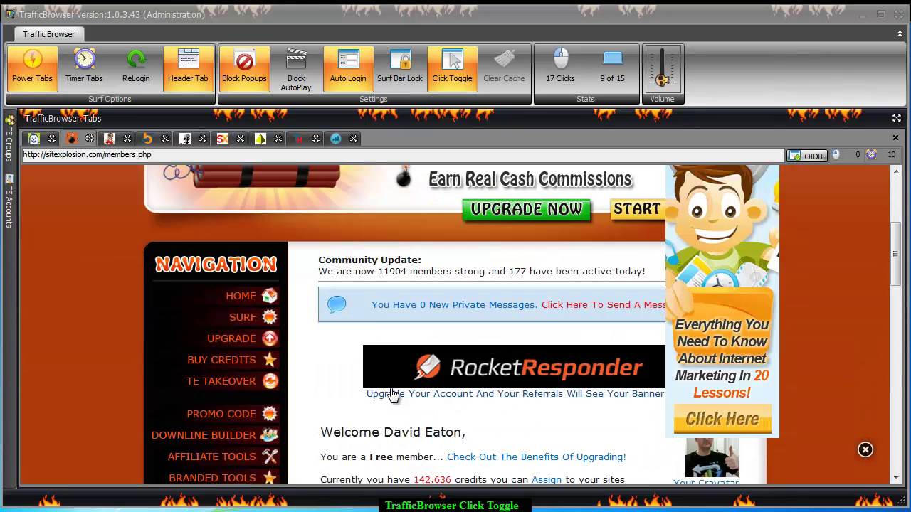
click(225, 320)
click(249, 421)
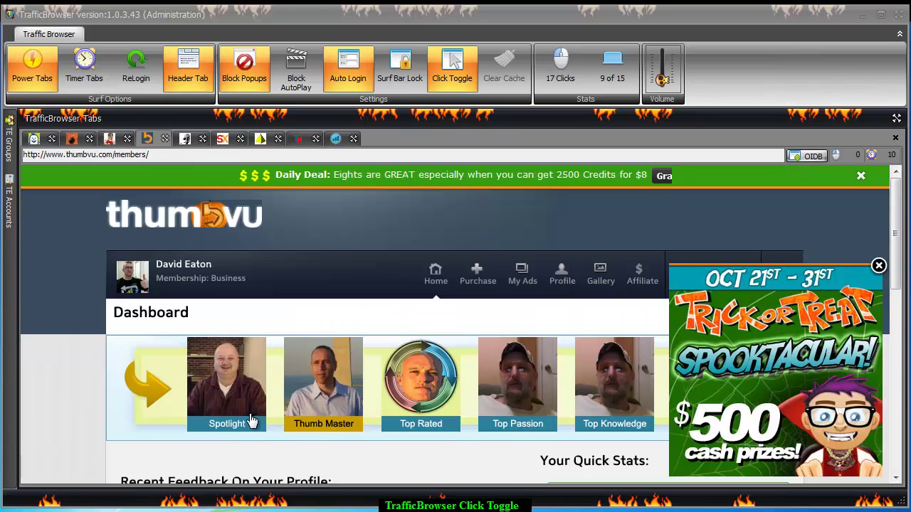
scroll(411, 387, down, 2)
scroll(411, 386, down, 1)
scroll(647, 297, up, 3)
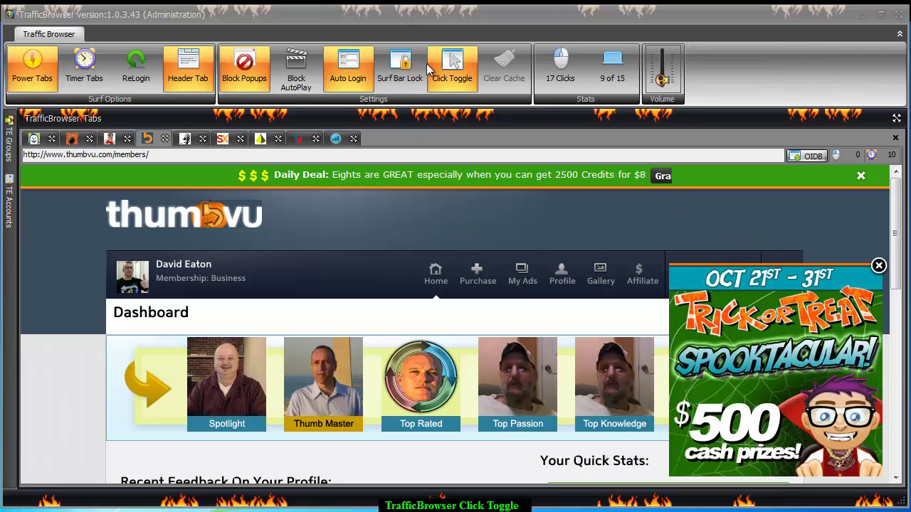
Step: Close the Halloween ad, re-enable Click Toggle, and start surfing from thumbvu on to Legacy Hits
click(452, 69)
click(878, 266)
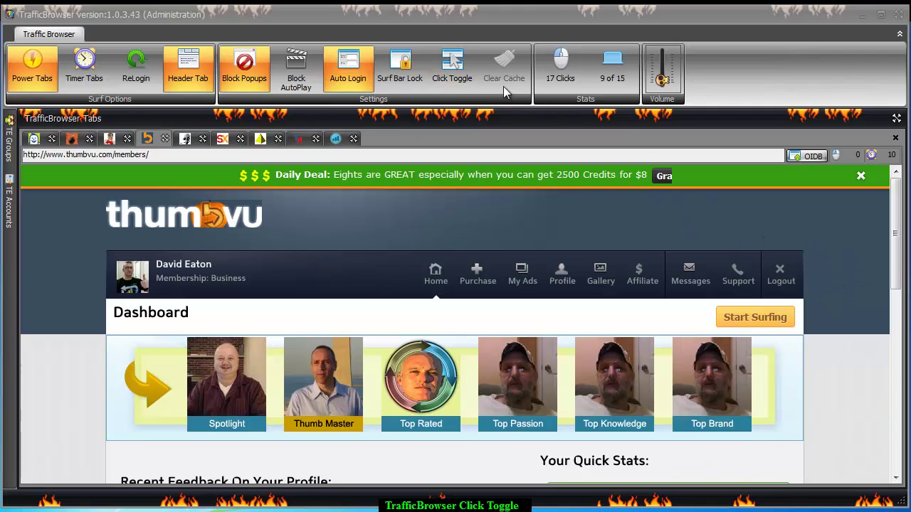
click(448, 69)
click(765, 324)
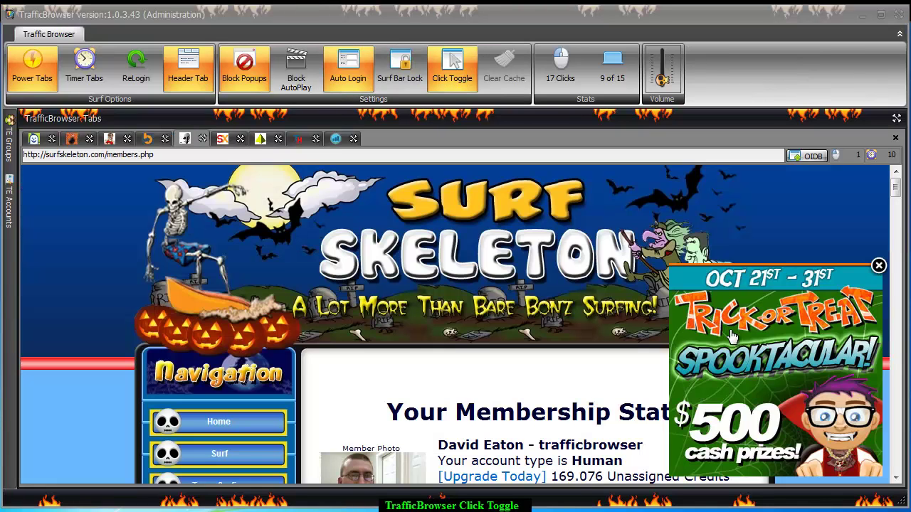
scroll(285, 427, down, 1)
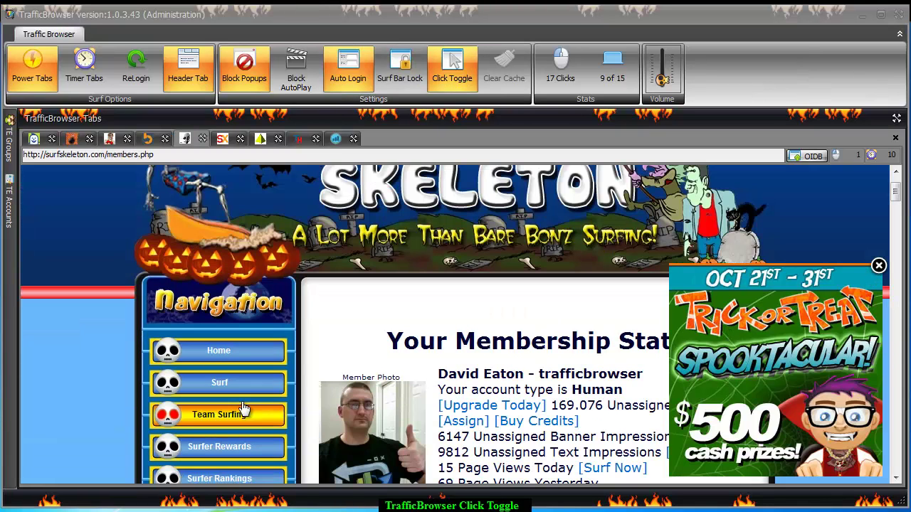
click(224, 382)
click(173, 342)
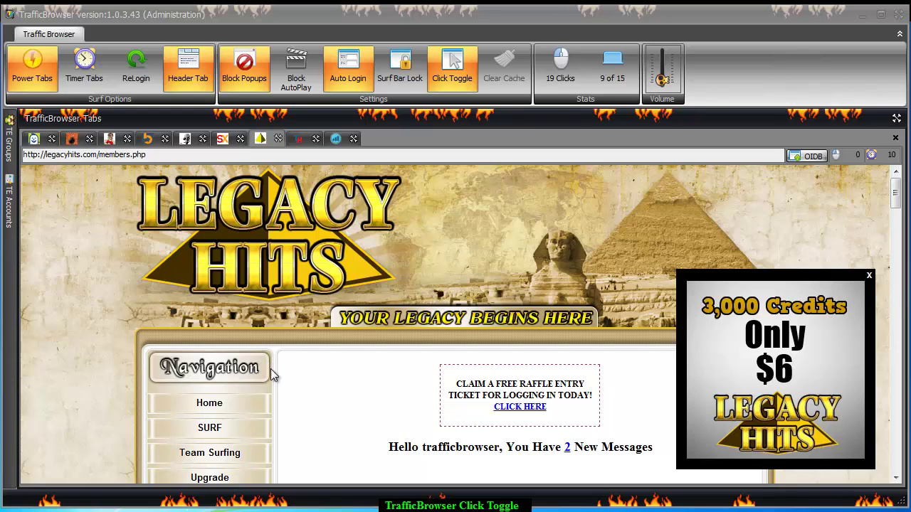
Step: Credit Legacy Hits, Sweeva, SiteXplosion, iLoveHits, thumbvu, Surf Skeleton and StartXchange in rotation
click(206, 425)
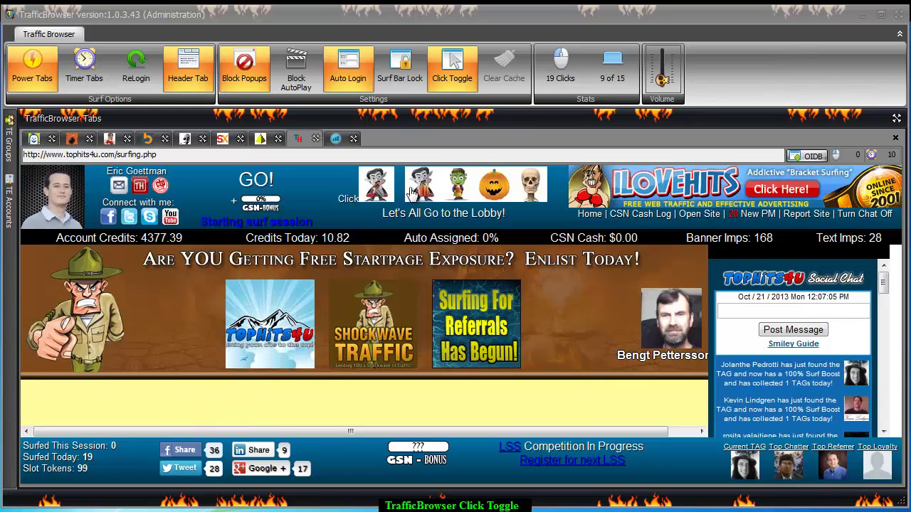
click(407, 209)
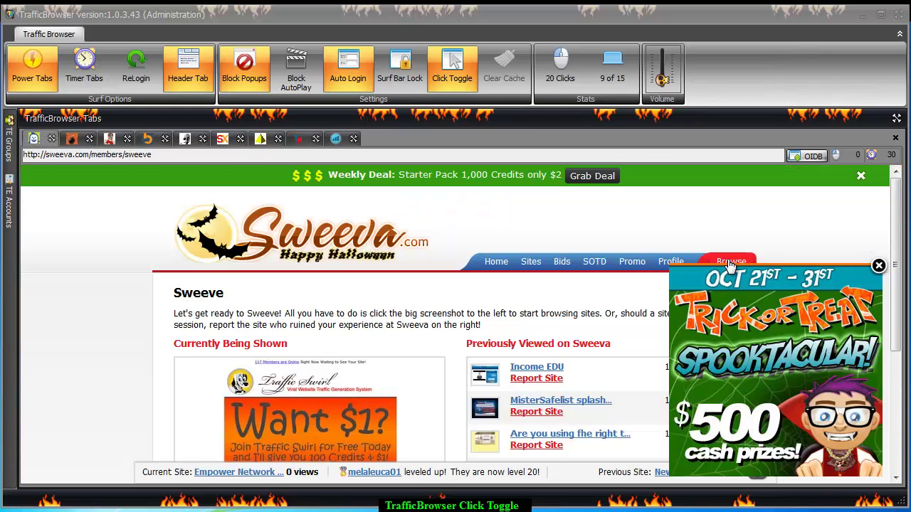
click(254, 443)
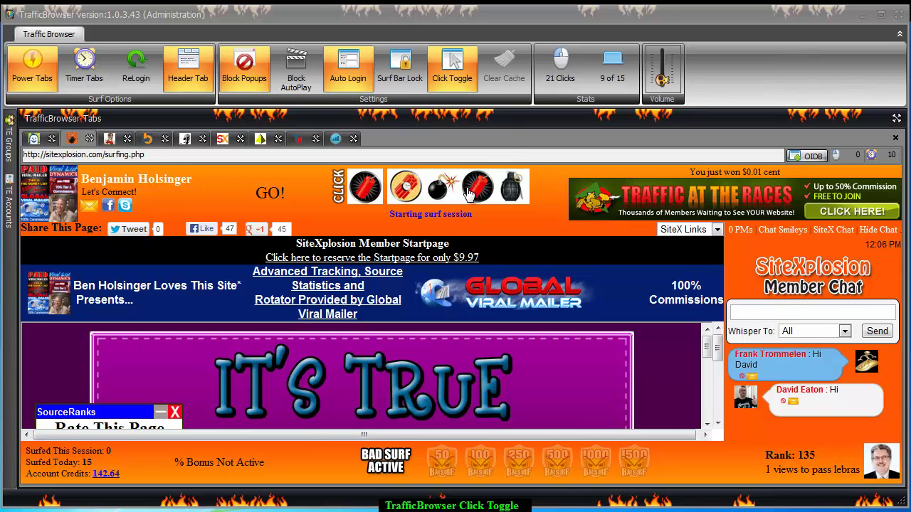
click(478, 262)
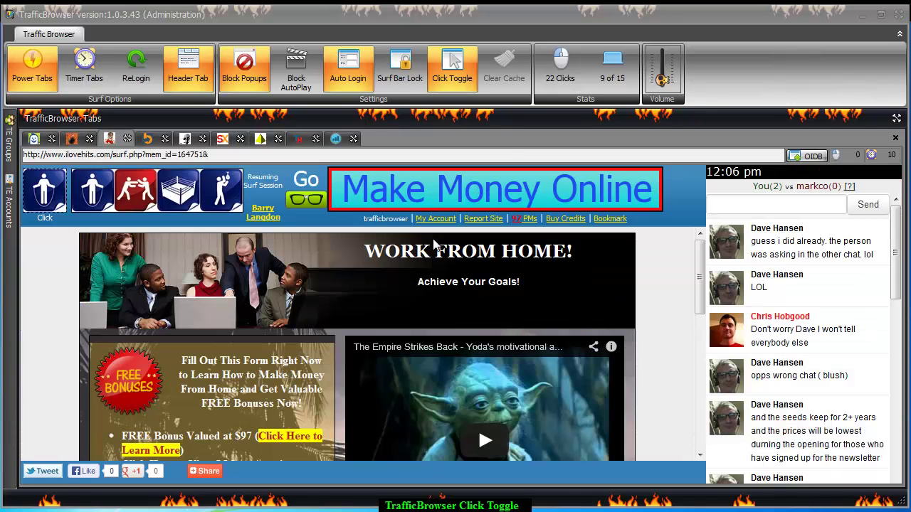
click(484, 276)
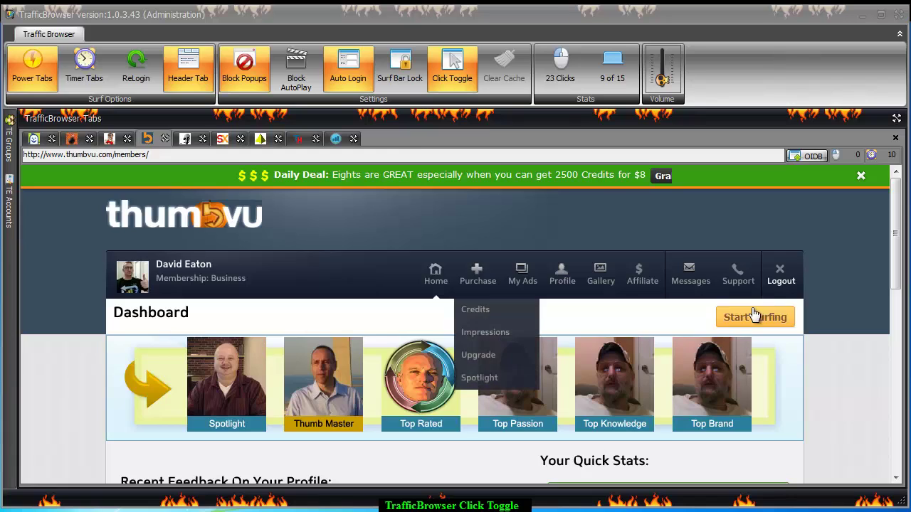
click(753, 316)
click(442, 187)
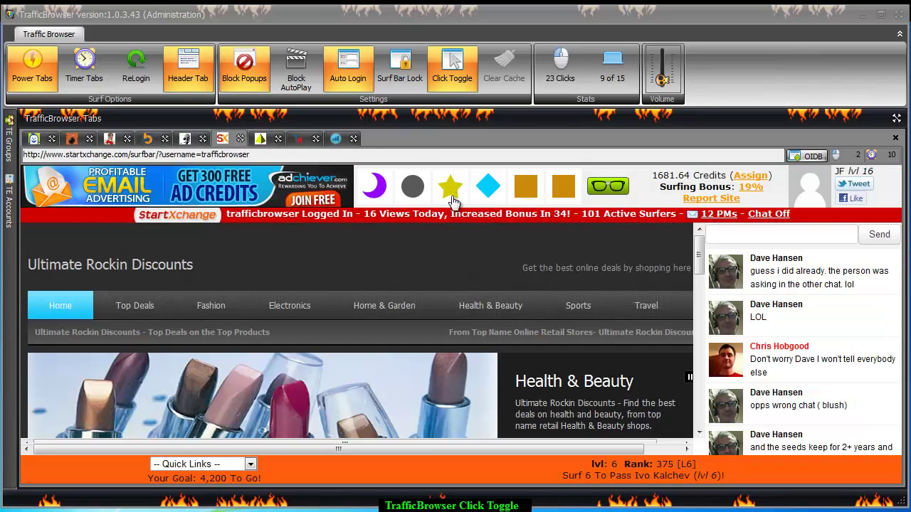
click(556, 196)
click(476, 198)
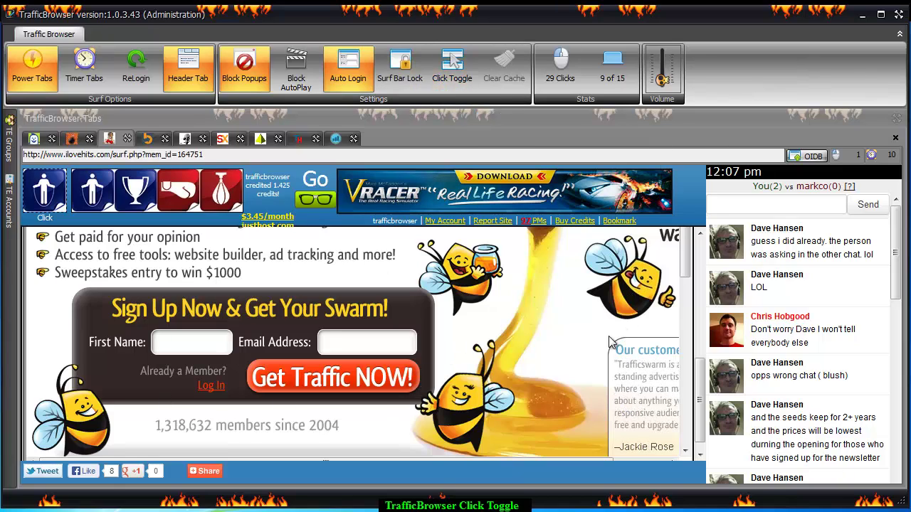
Step: Load ThumbVu from the iLoveHits surf check and post a short greeting in its Surf'n'Chat
click(95, 197)
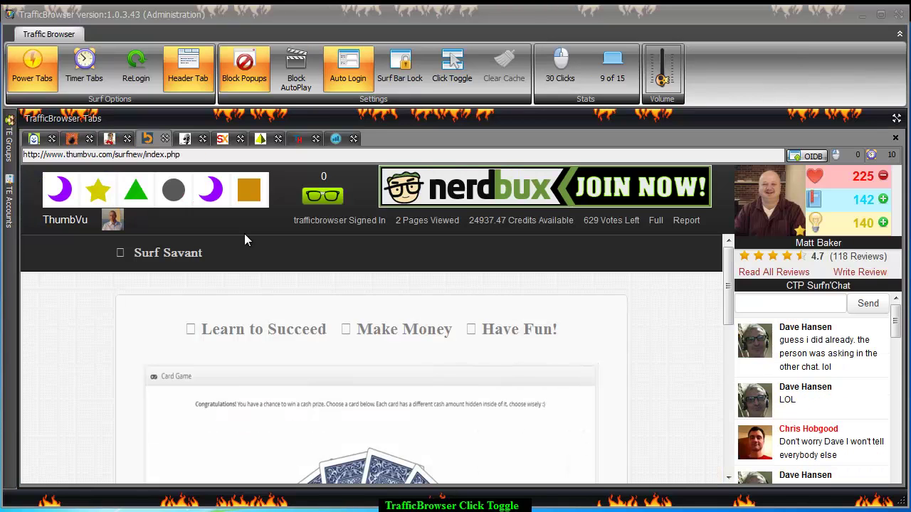
click(761, 303)
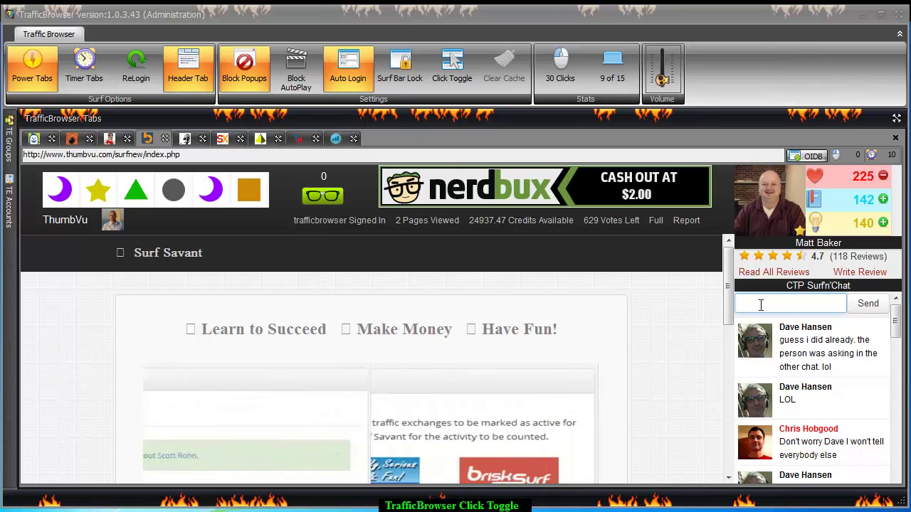
text(Hi)
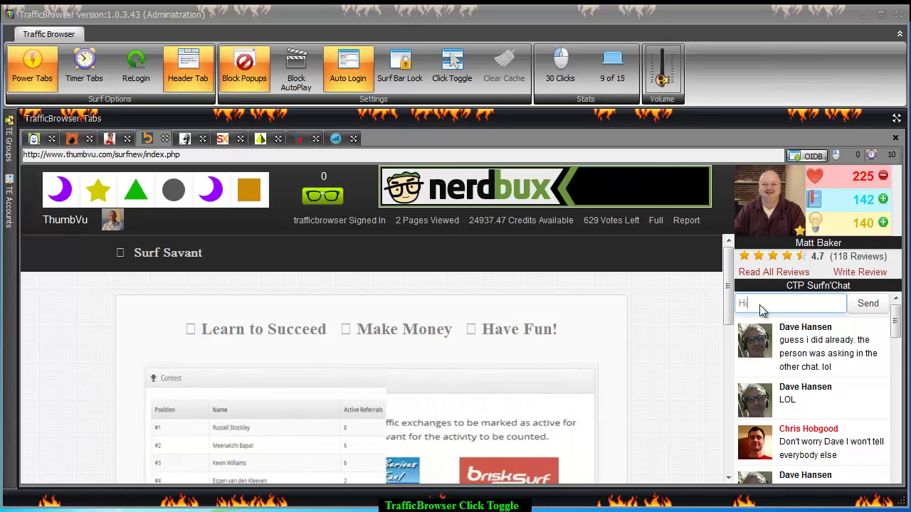
text( Dave)
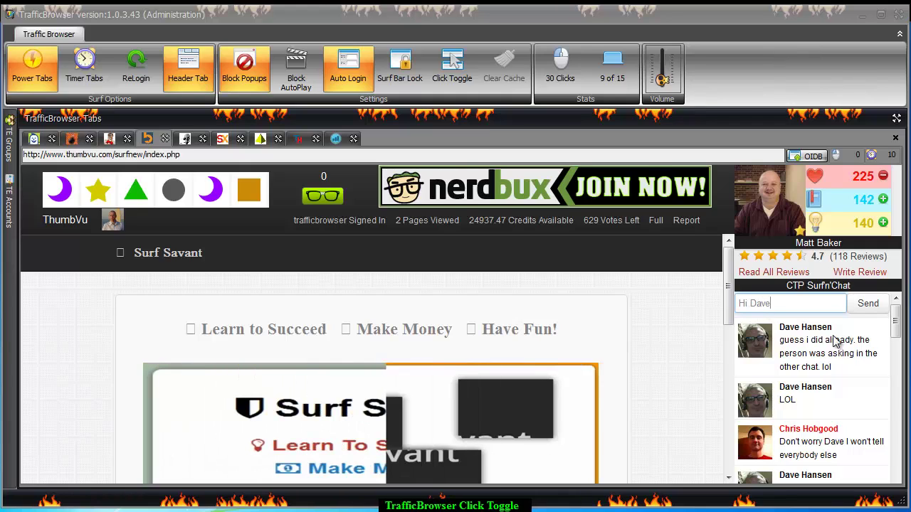
click(868, 304)
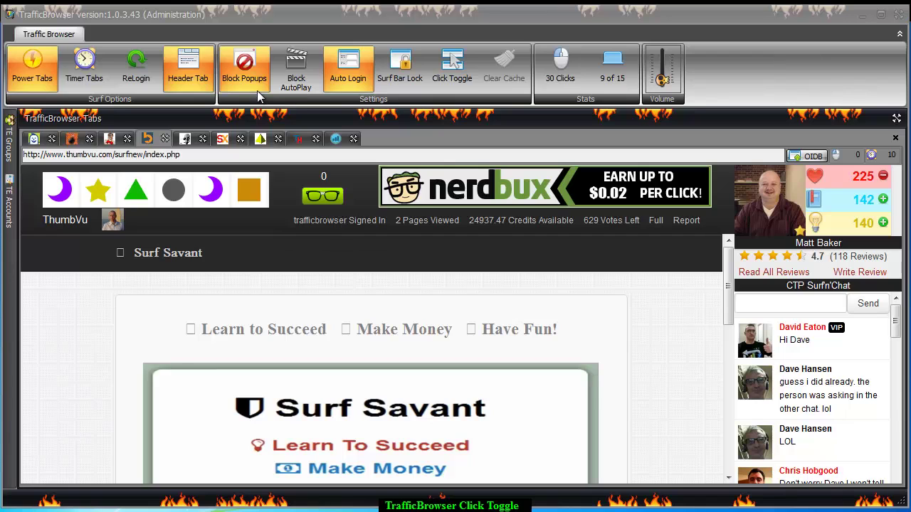
Step: Answer surf checks from ThumbVu through iLoveHits back to ThumbVu, then re-enable Click Toggle
click(174, 191)
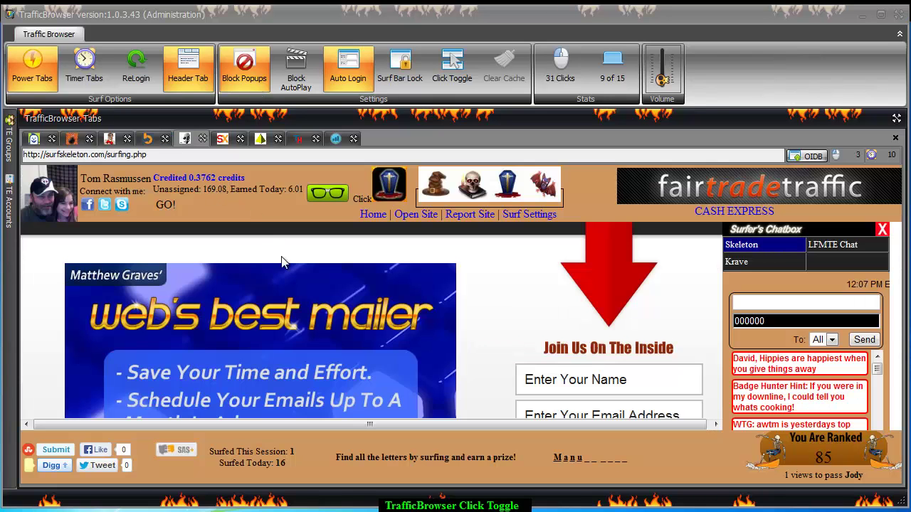
click(523, 187)
click(497, 198)
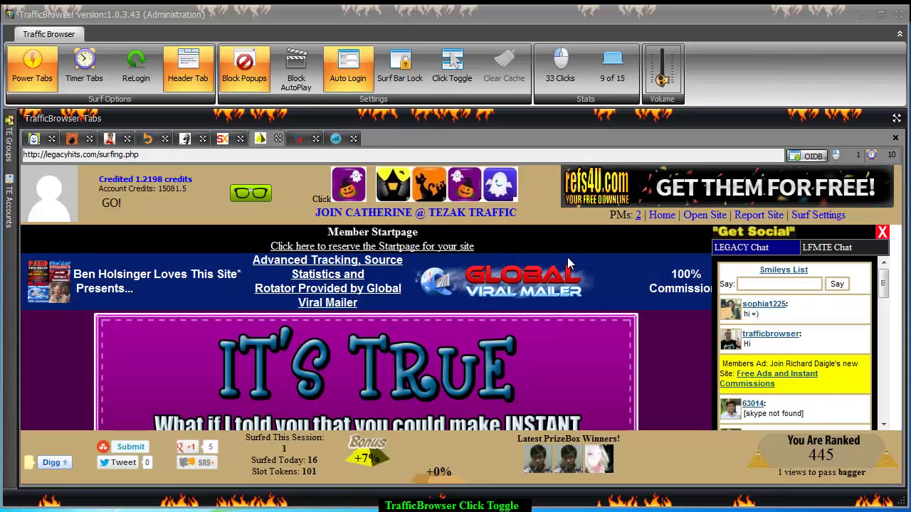
click(435, 189)
click(534, 197)
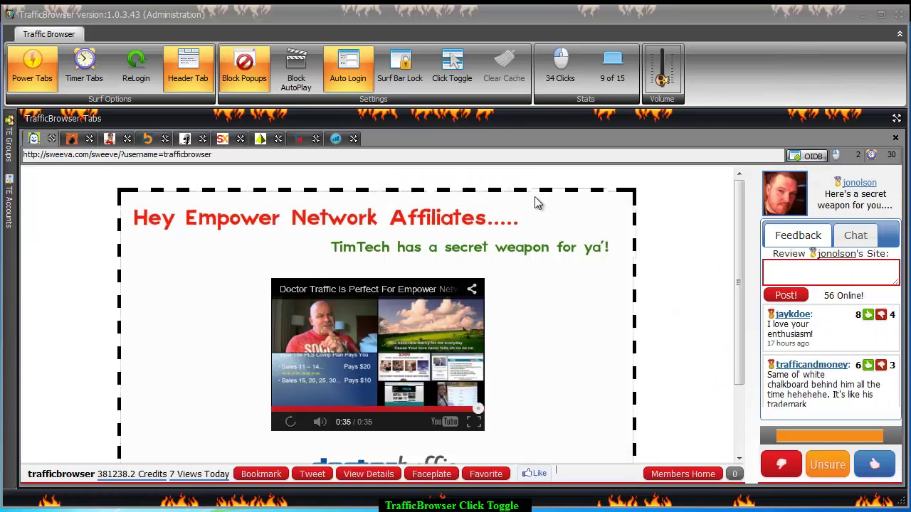
click(874, 464)
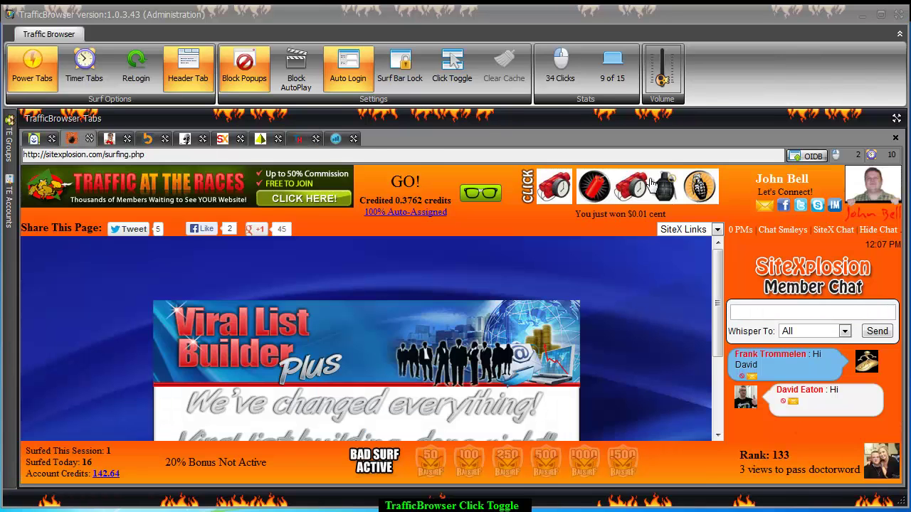
click(633, 198)
click(97, 192)
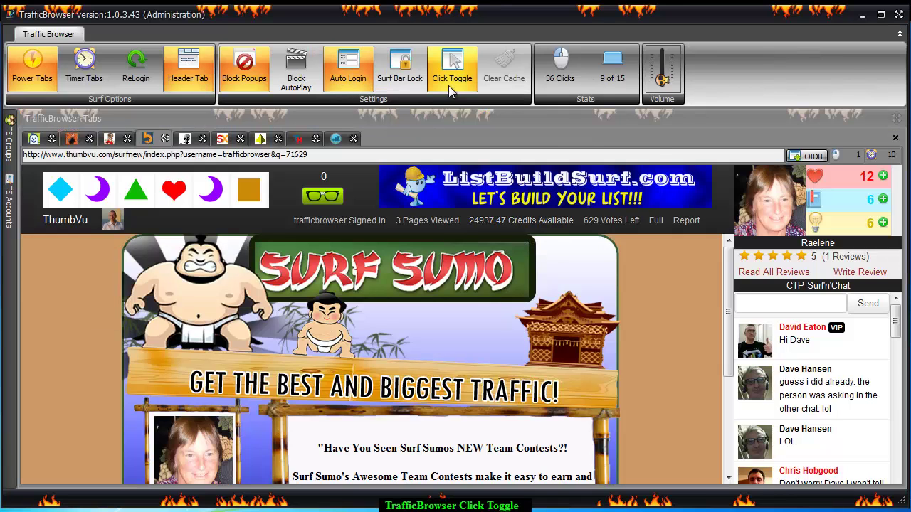
click(449, 75)
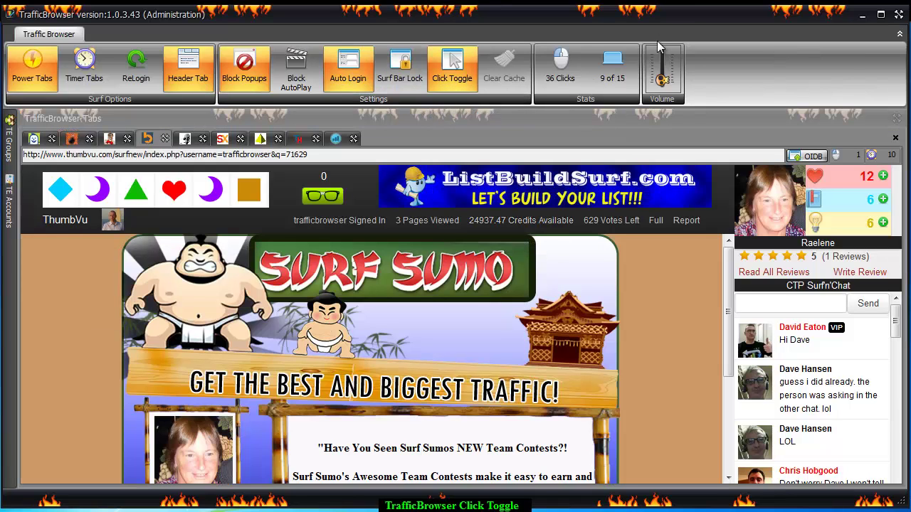